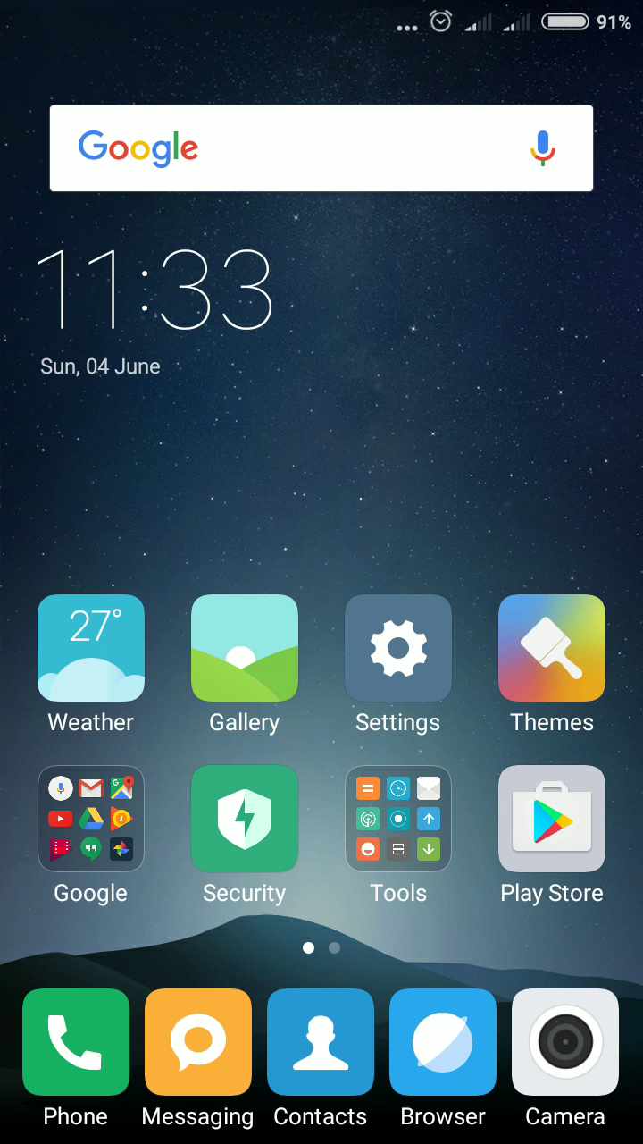
Swipe between home screen pages, ending on page 2 with the Explorer icon.
drag(492, 491, 134, 492)
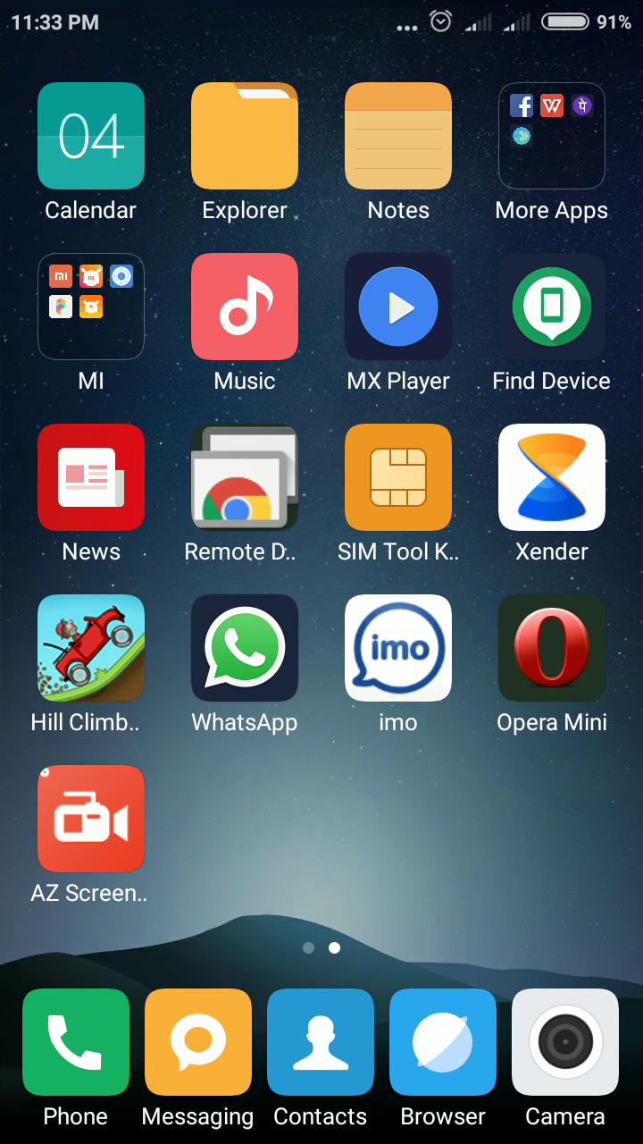
drag(134, 492, 491, 492)
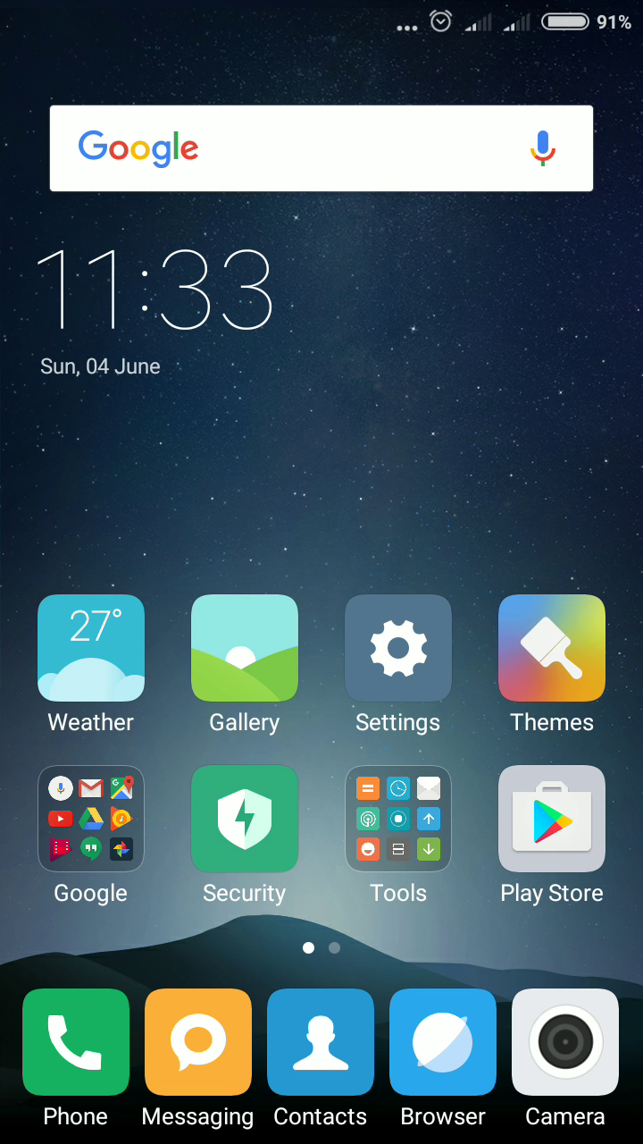
drag(491, 492, 134, 491)
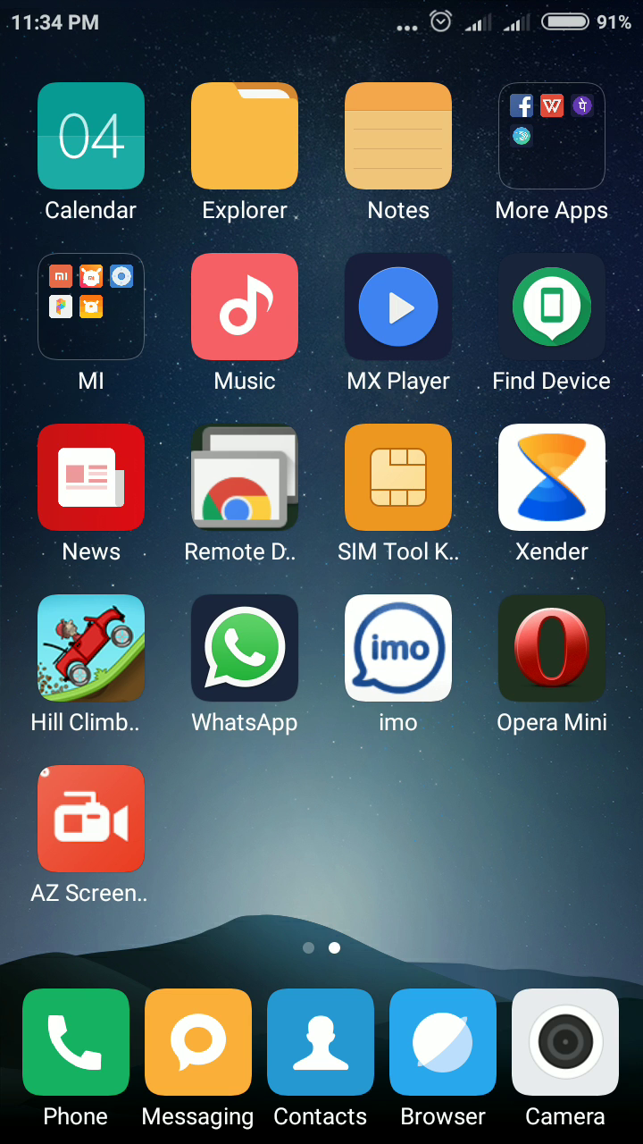
drag(134, 492, 492, 491)
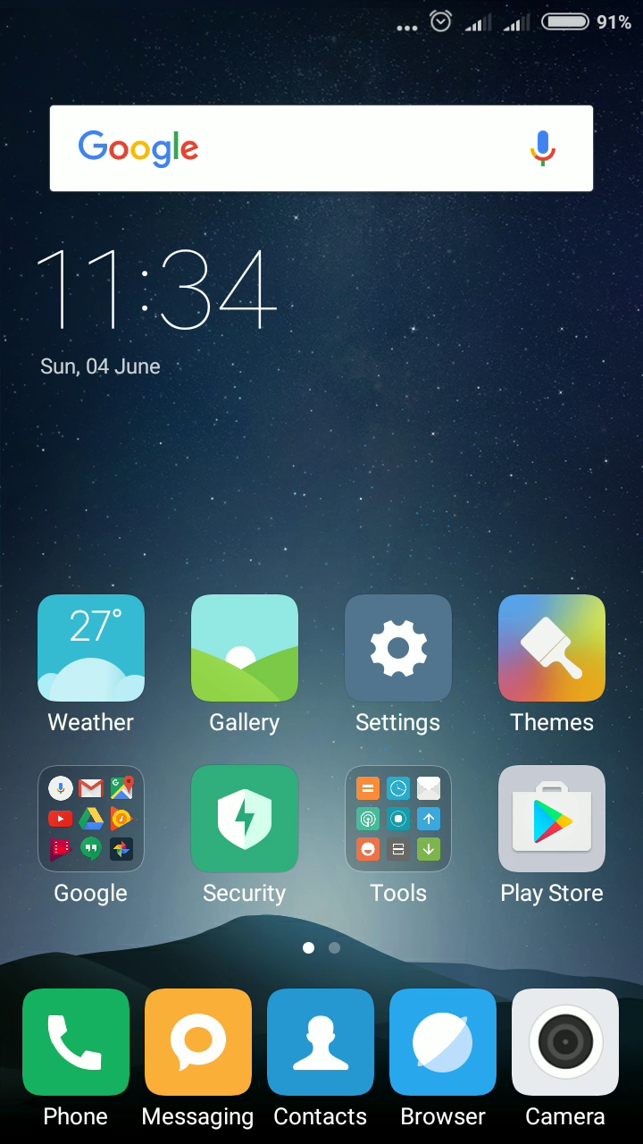
drag(491, 492, 134, 492)
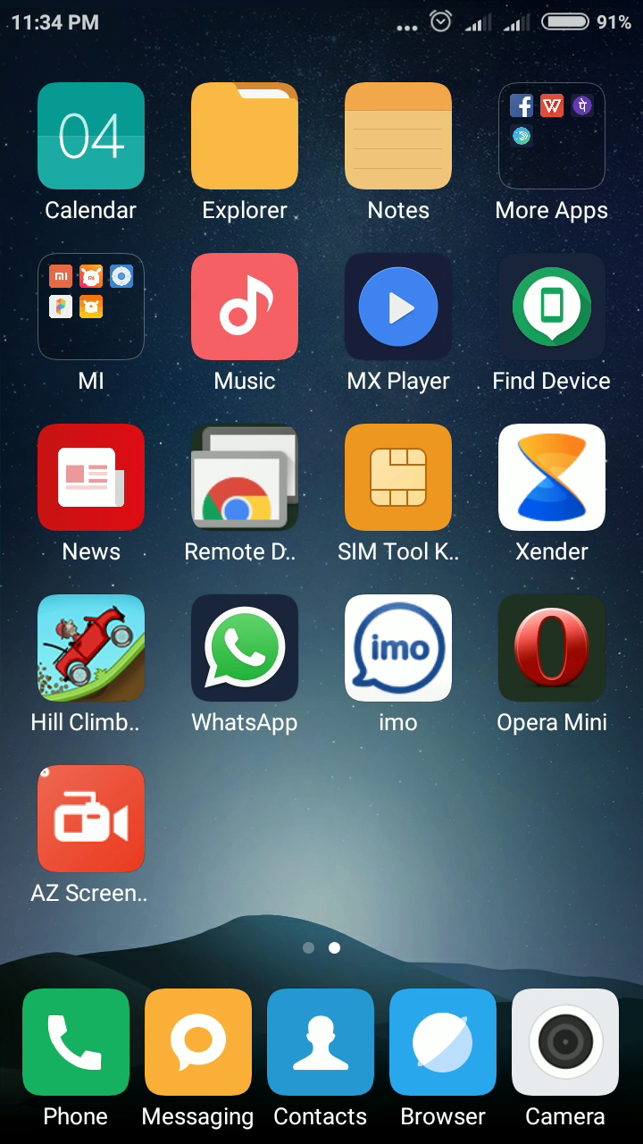
Launch the Explorer app from the second home screen page.
click(244, 136)
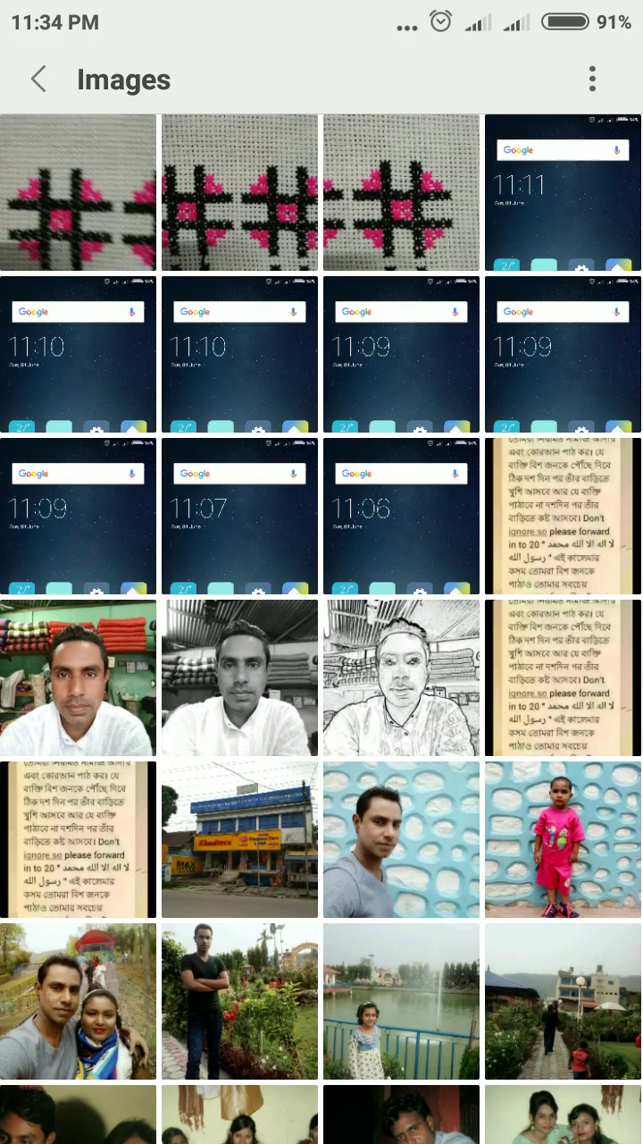
Select the pencil-sketch portrait photo and show its extra actions (Hide, Copy, Rename).
click(401, 676)
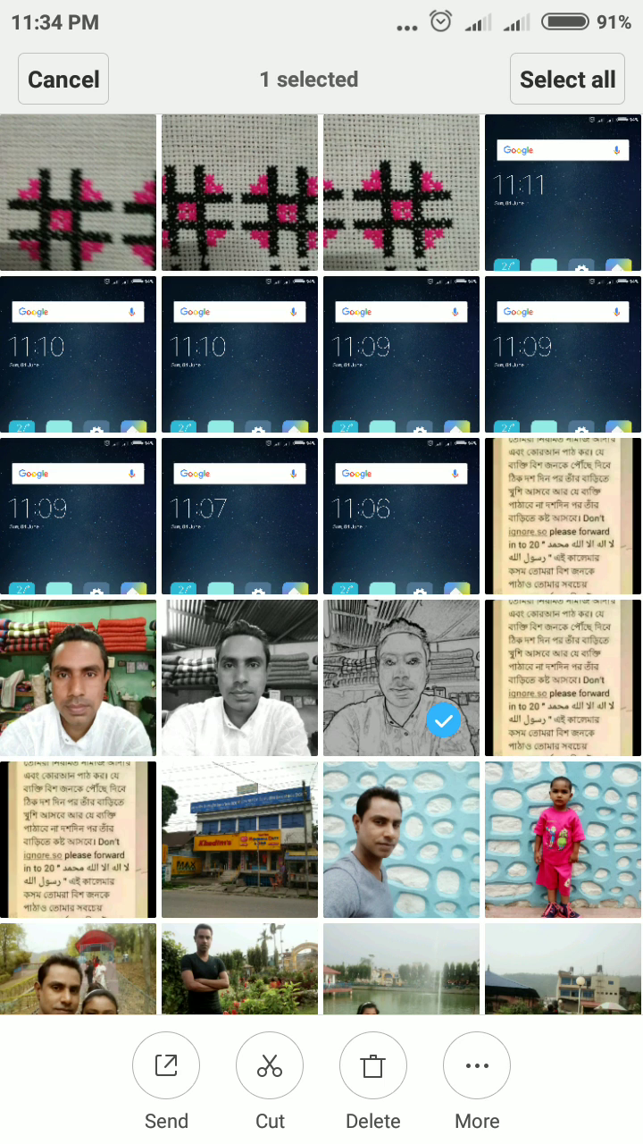
click(64, 78)
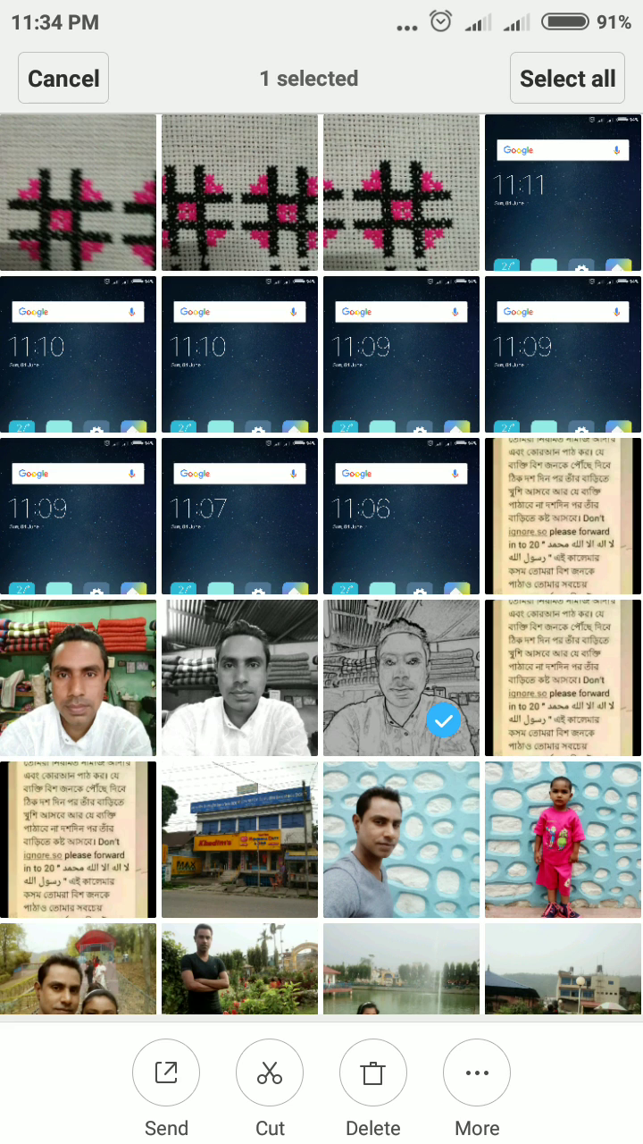
click(401, 676)
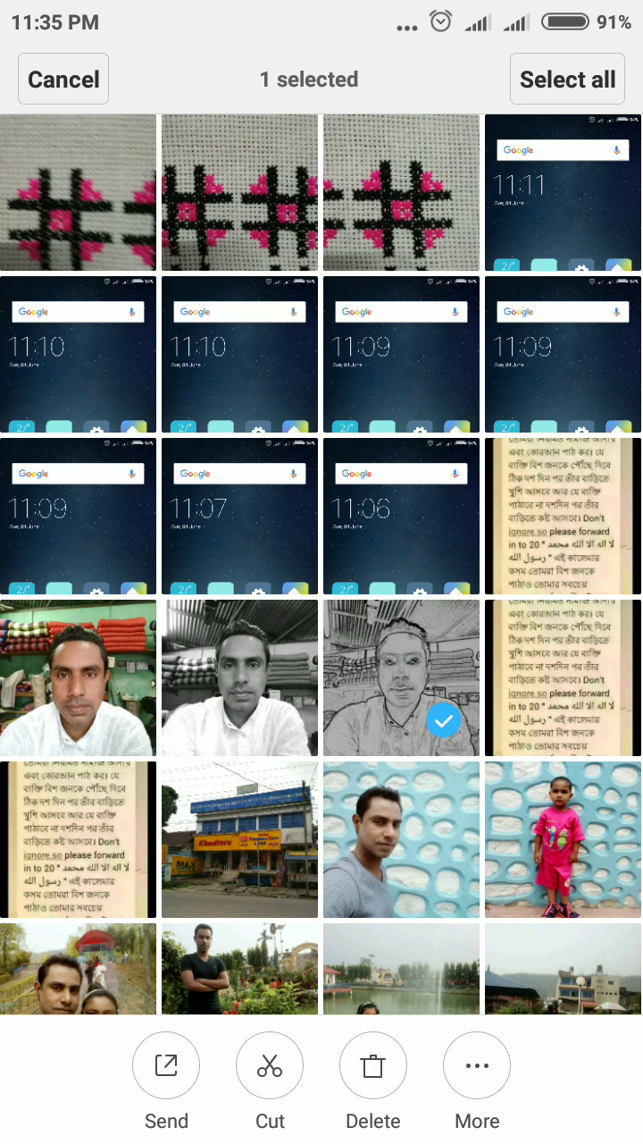
click(477, 1065)
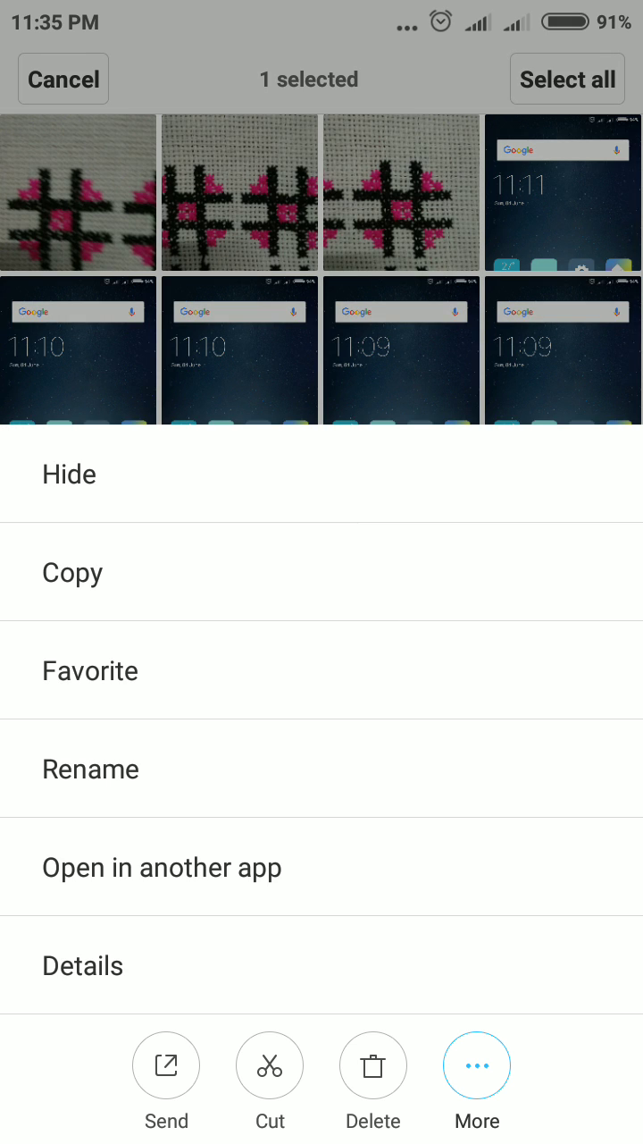
Copy the sketch photo, choosing internal storage's empty Download folder as the destination.
click(72, 572)
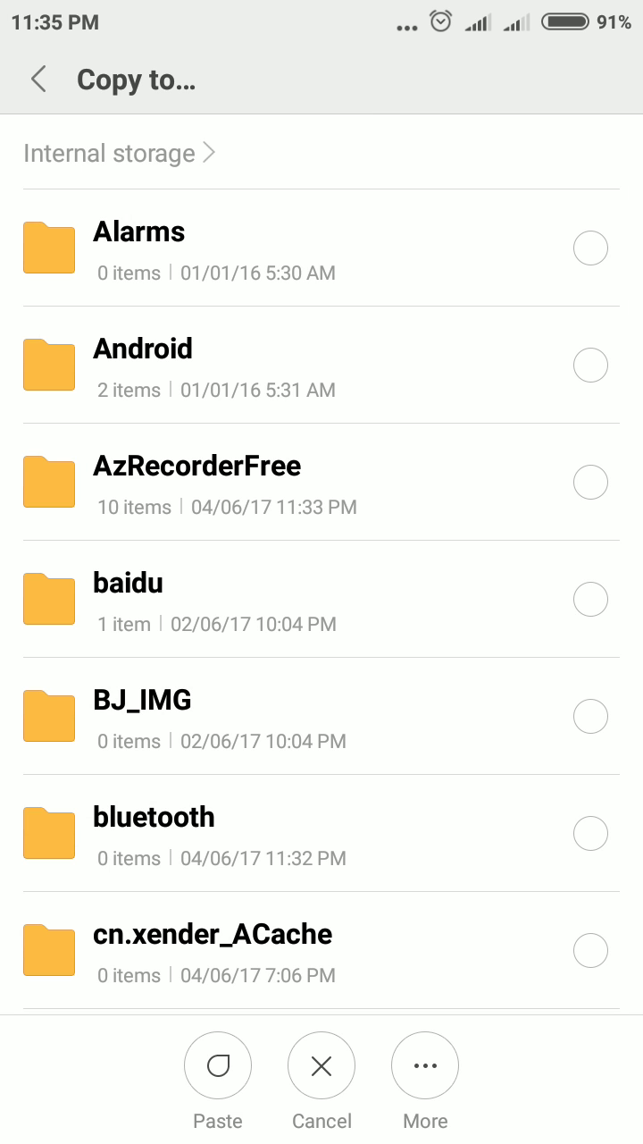
scroll(322, 578, down, 5)
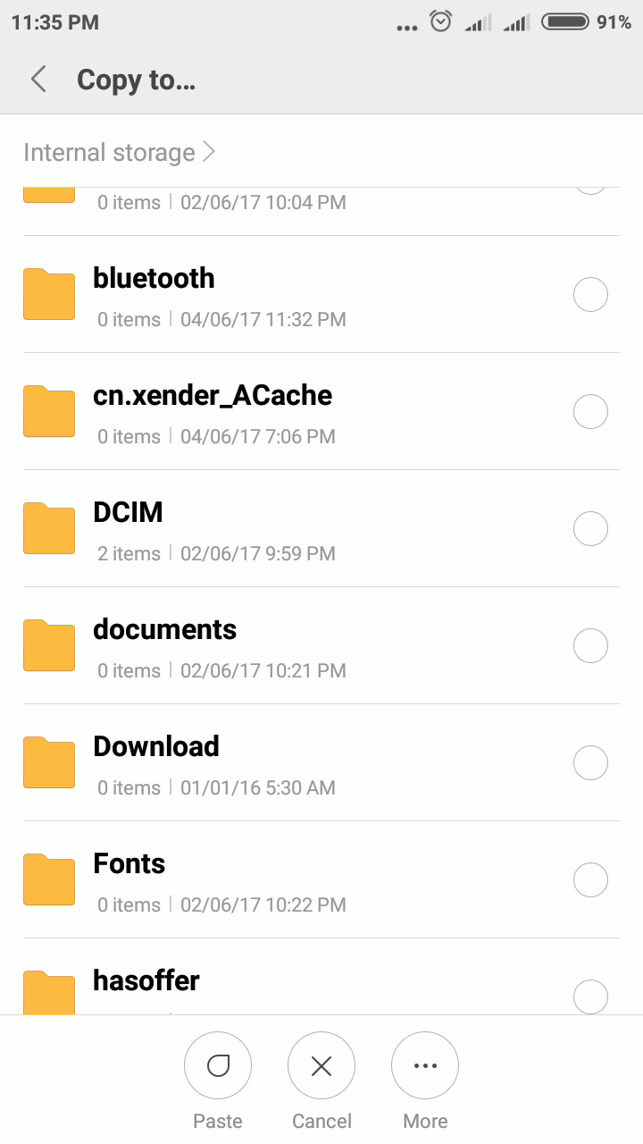
scroll(322, 601, down, 2)
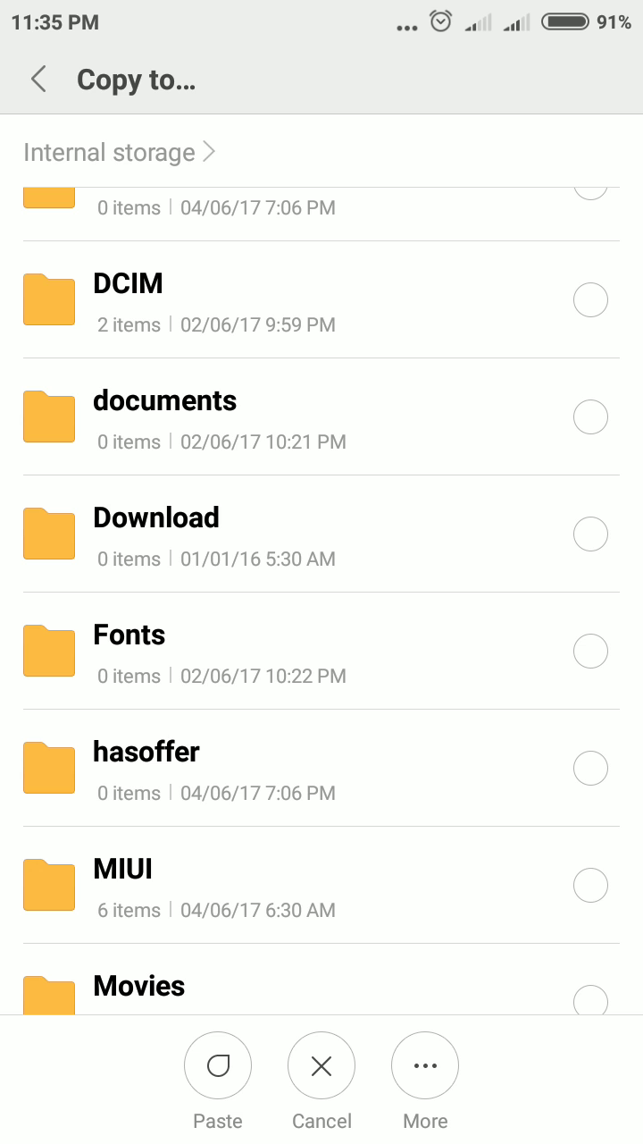
click(268, 534)
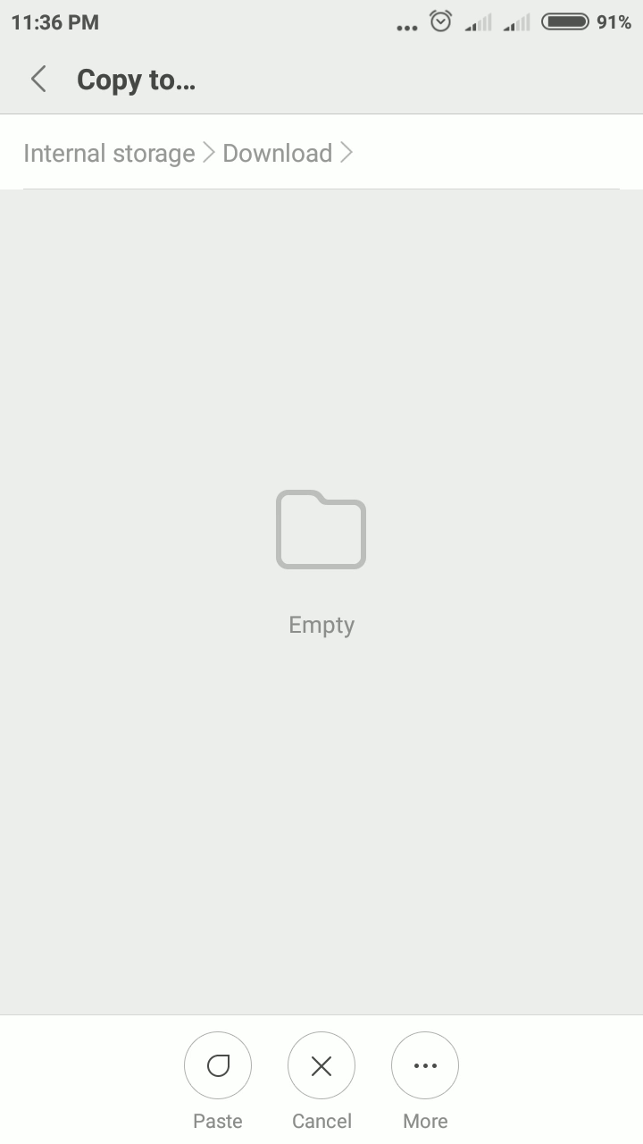
Paste the sketch photo into Download and open IMG_20170604_175903.jpg to check it.
click(217, 1065)
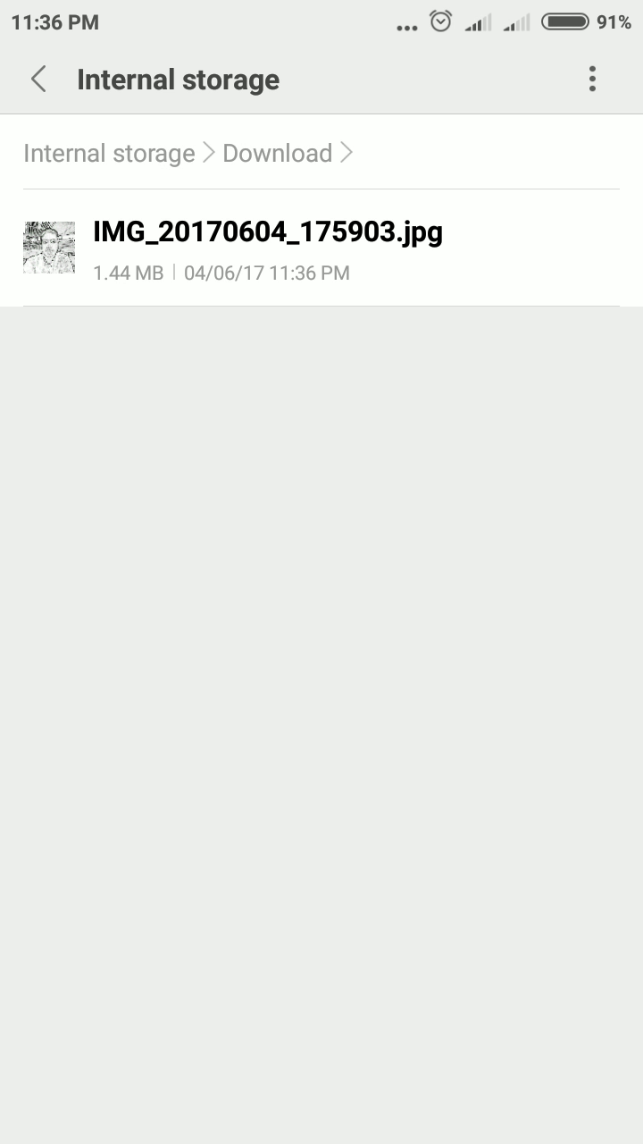
click(268, 247)
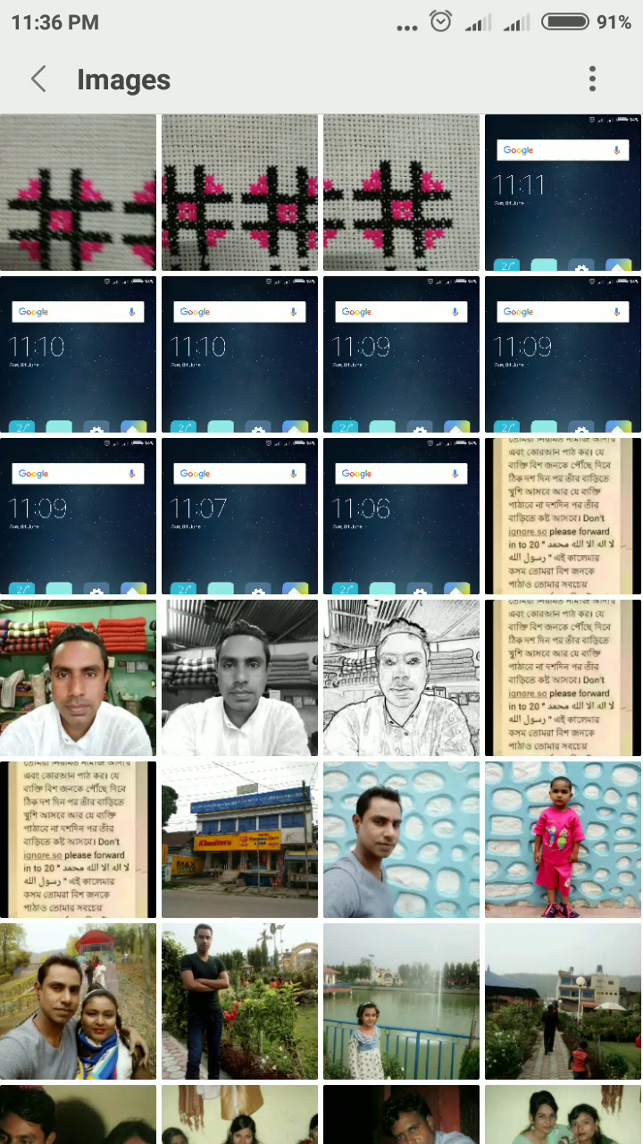
Select the six home-screen screenshots from 11:06 to 11:10 in the Images grid.
click(239, 354)
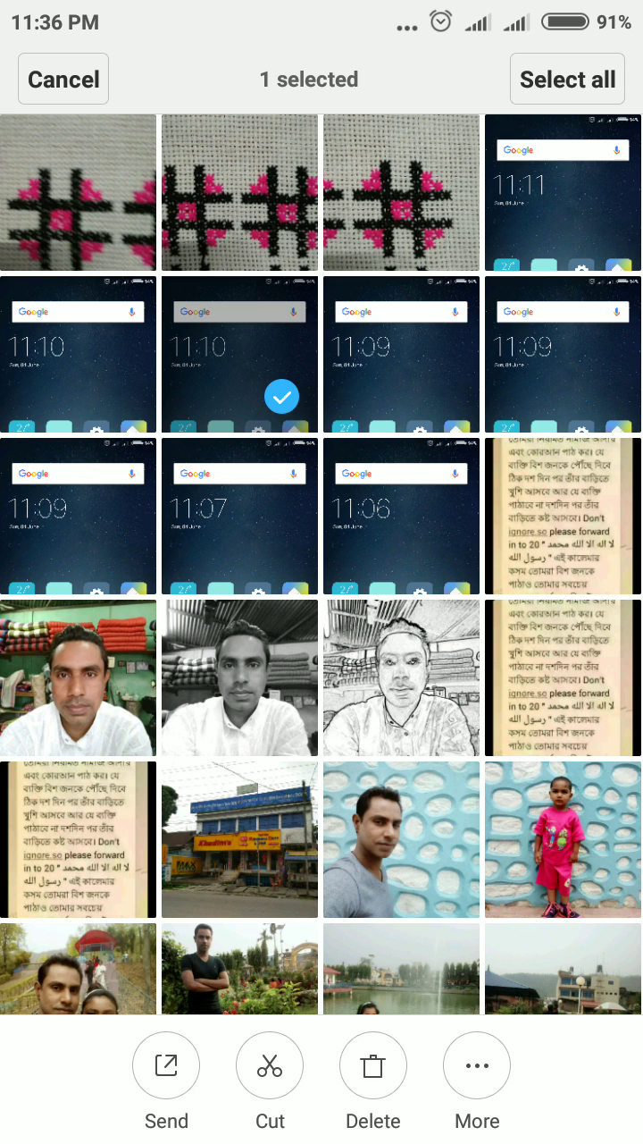
key(Escape)
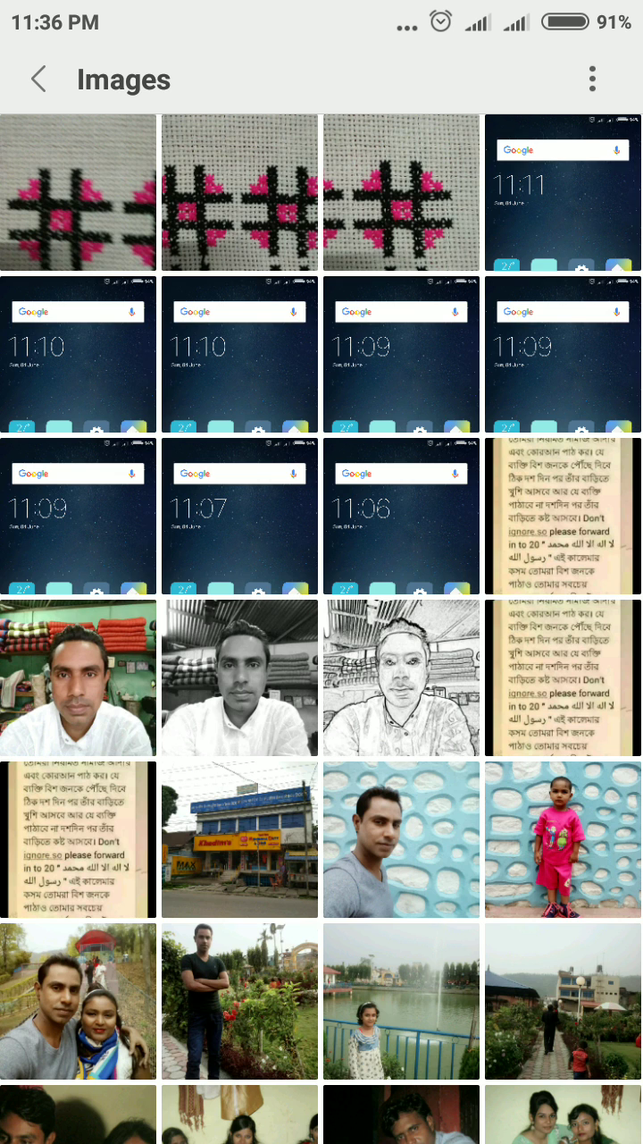
click(240, 355)
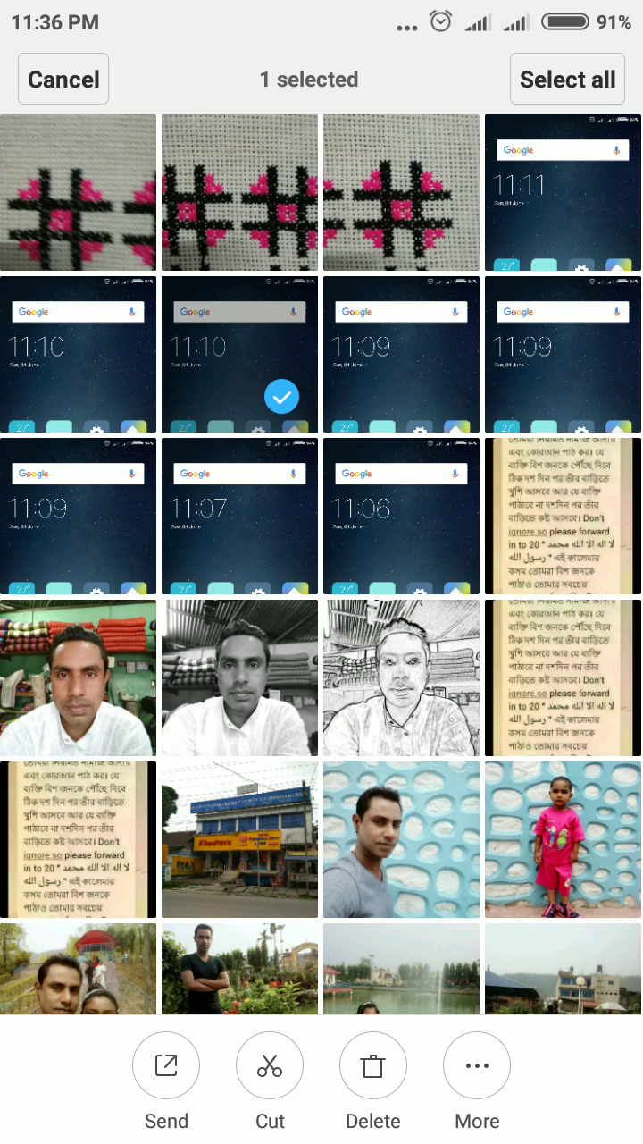
click(402, 355)
click(79, 355)
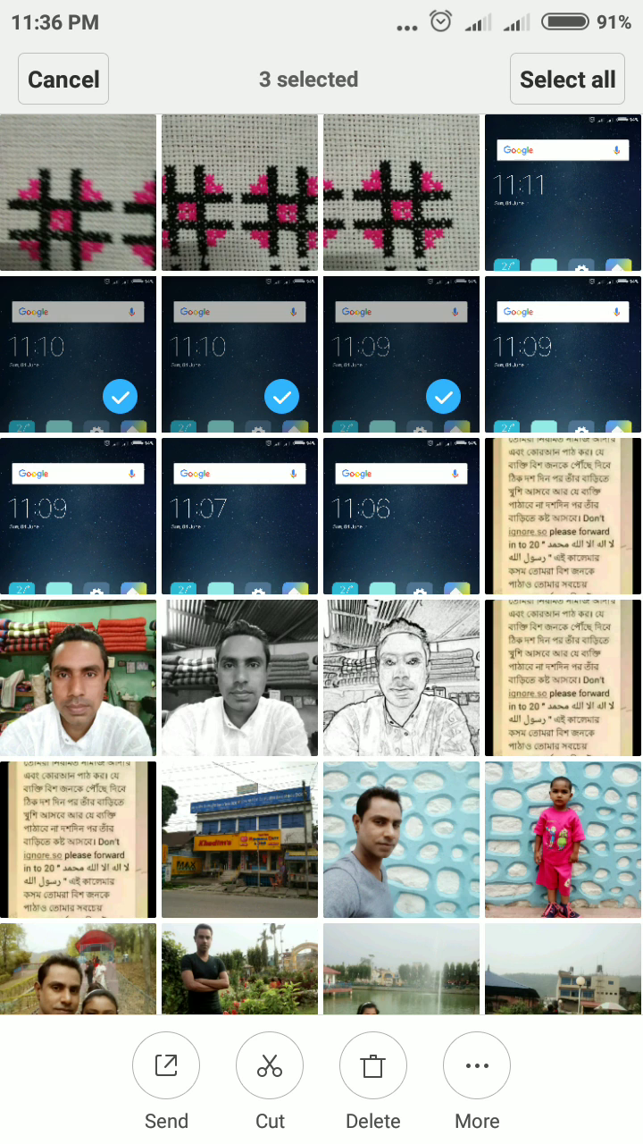
click(78, 515)
click(239, 515)
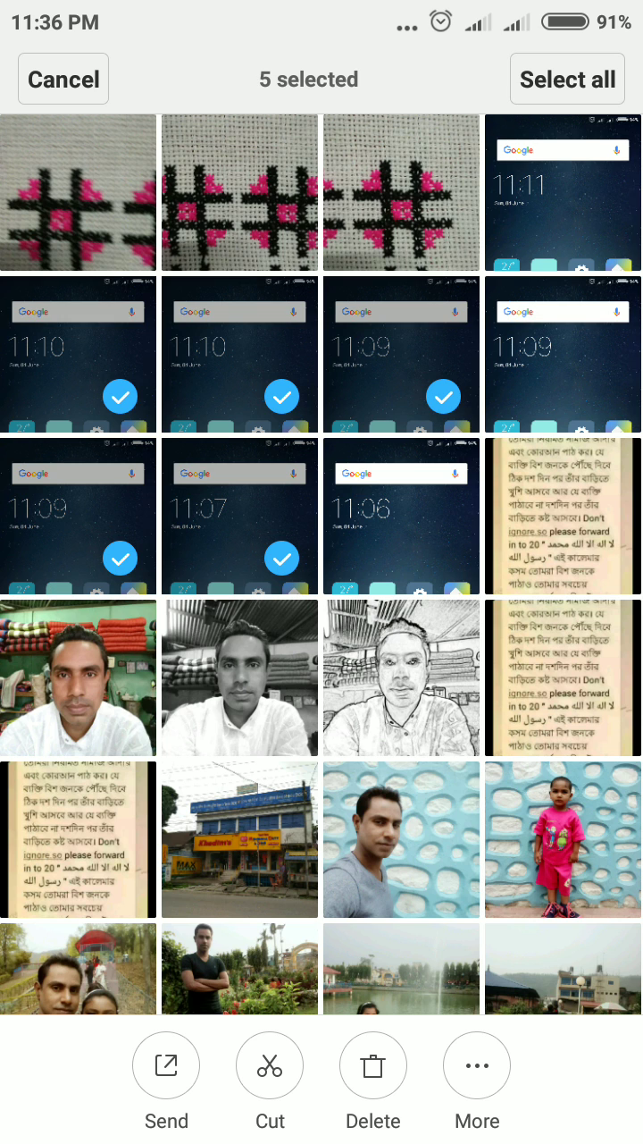
click(402, 516)
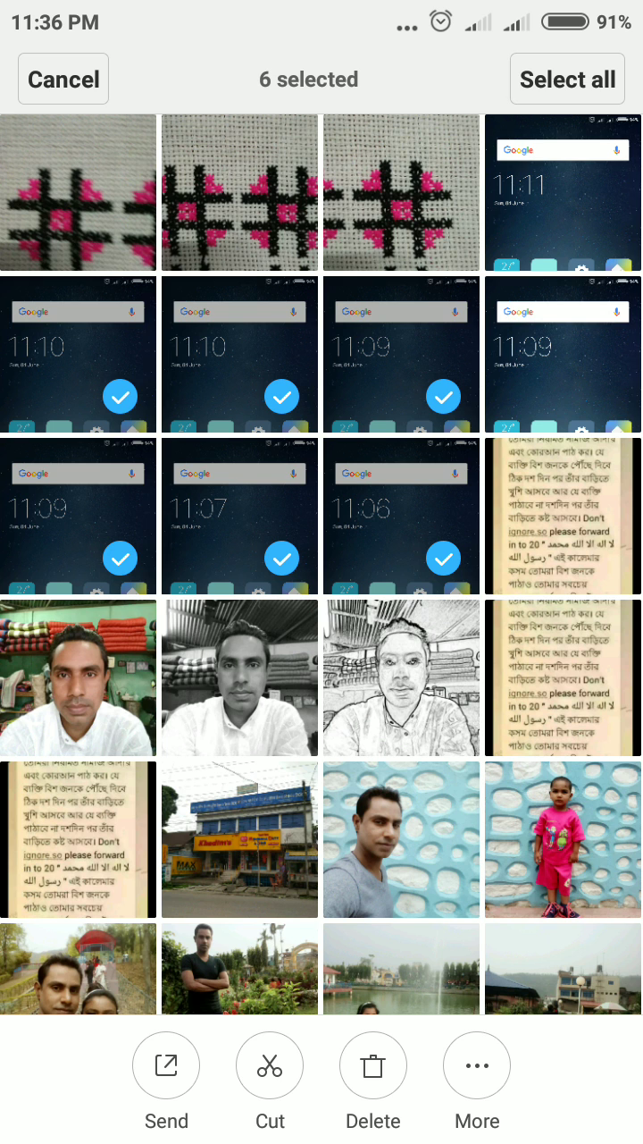
Cut the six screenshots and paste them into internal storage's Download folder.
click(270, 1065)
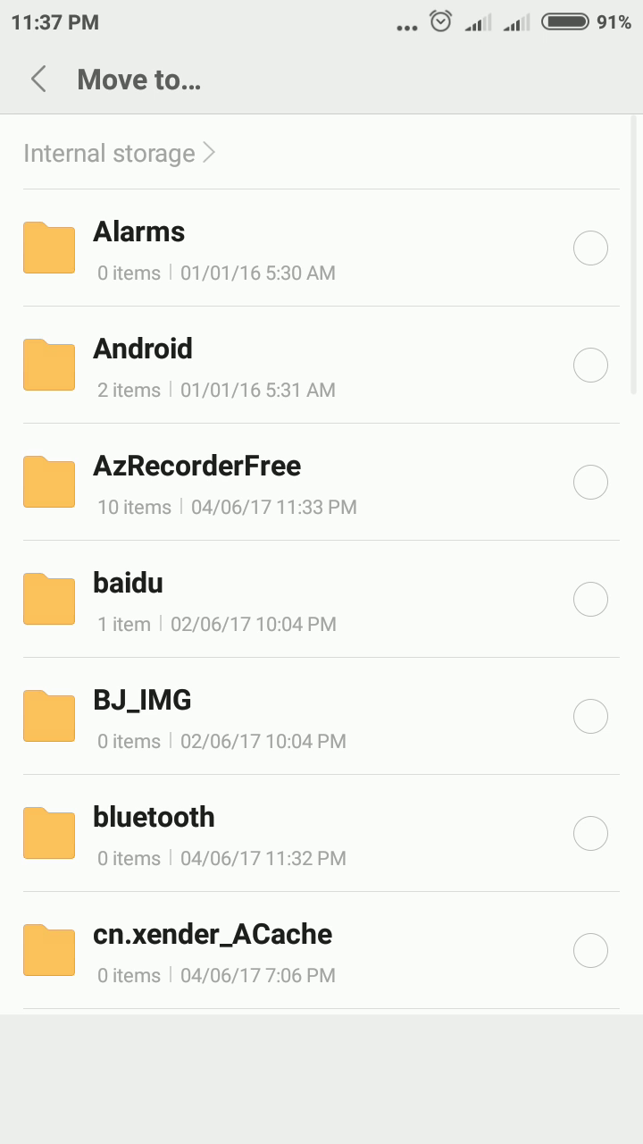
scroll(322, 598, down, 5)
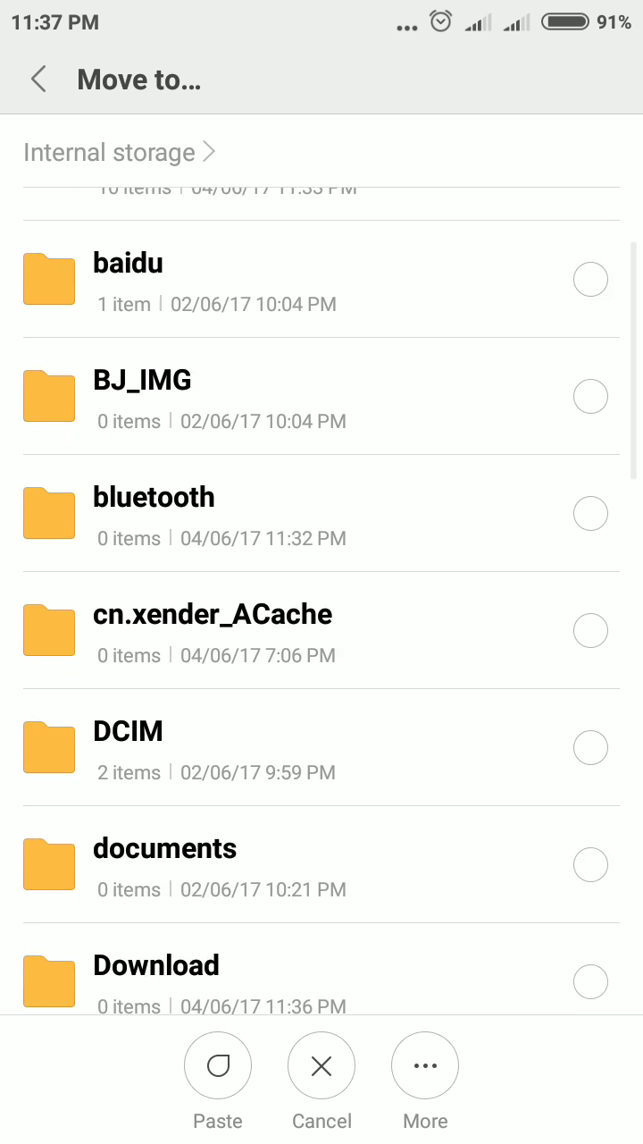
scroll(322, 598, down, 3)
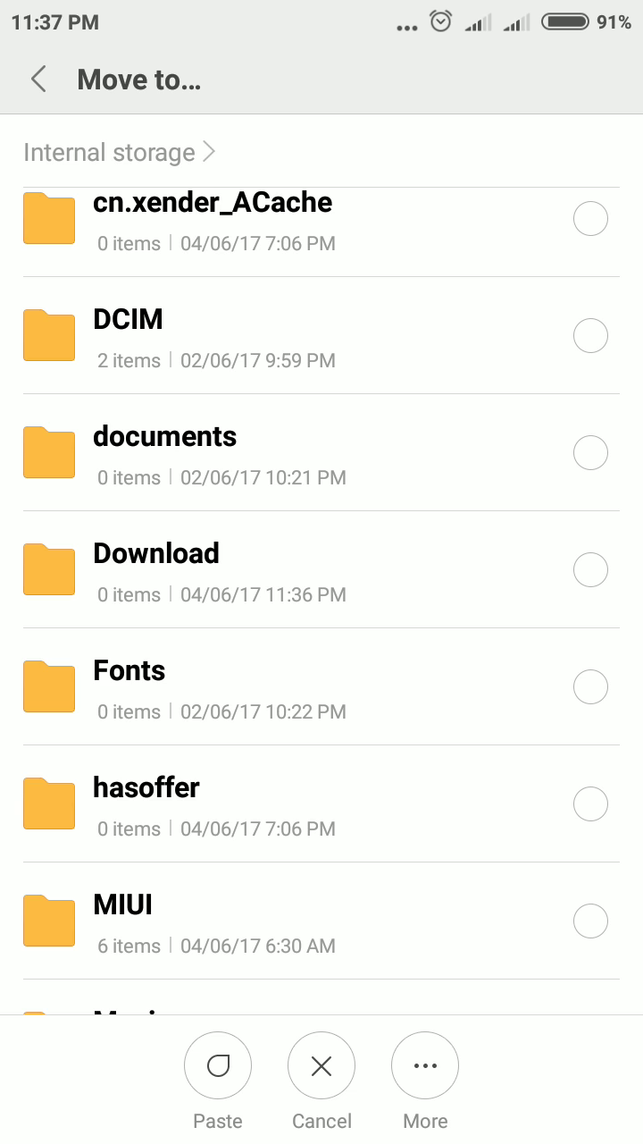
click(268, 569)
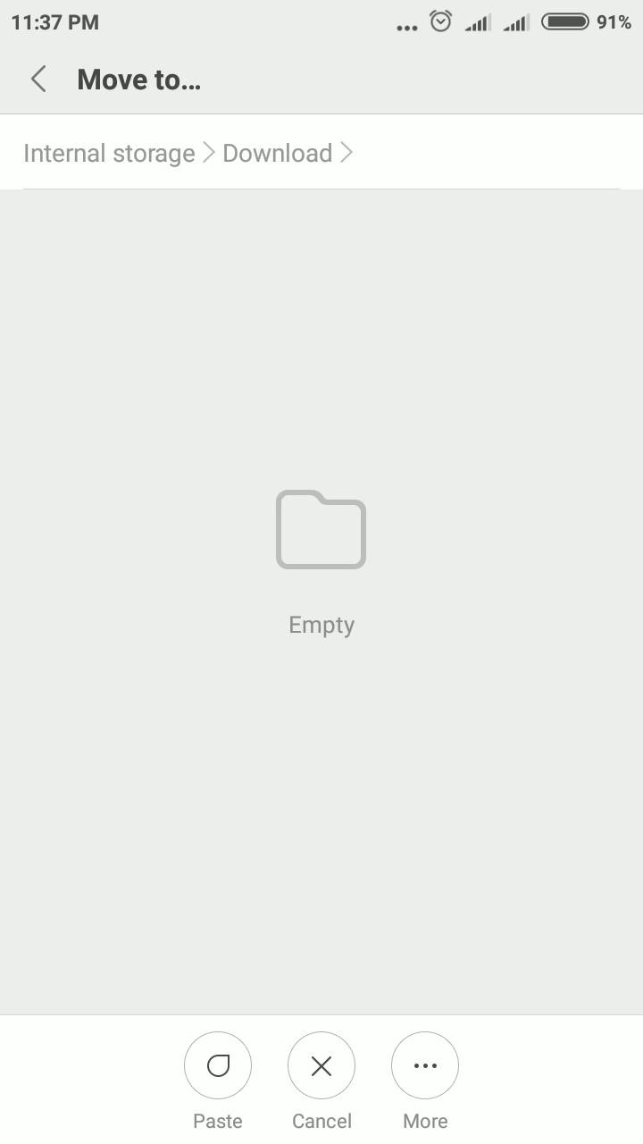
click(218, 1065)
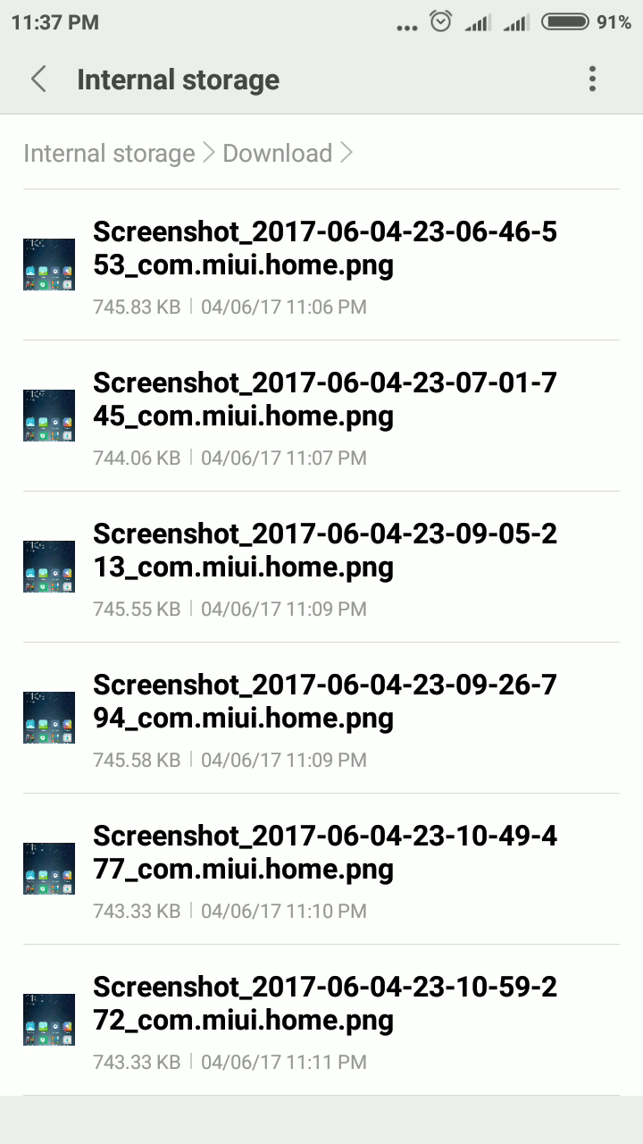
Refresh Download, then back out to Categories, where Downloads shows 7 items.
scroll(321, 625, up, 2)
scroll(322, 626, up, 2)
key(Escape)
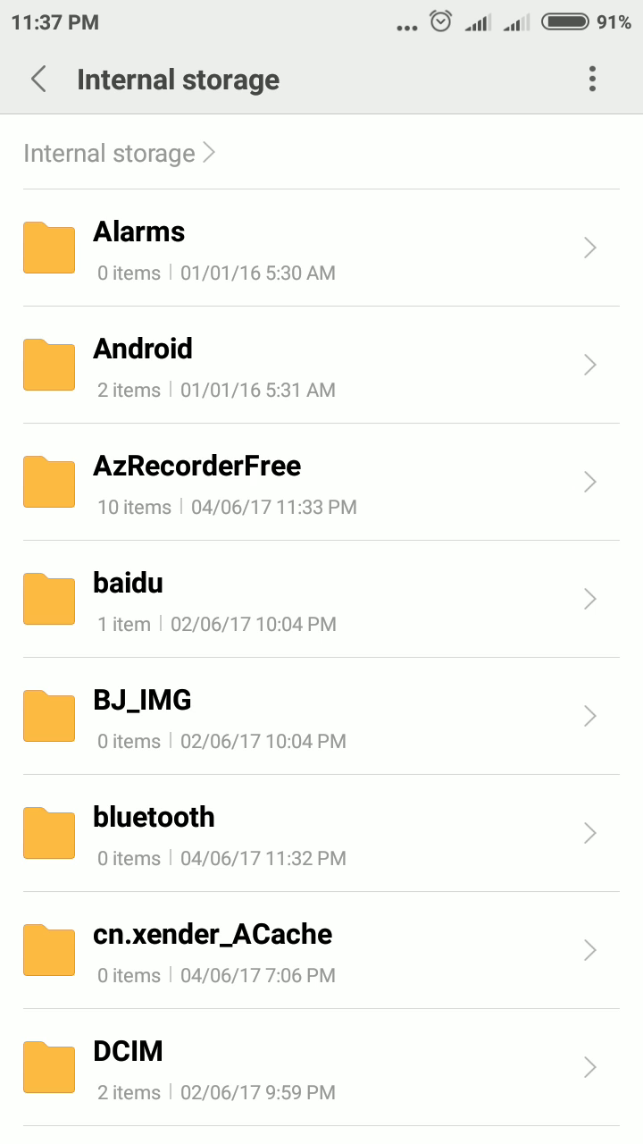
key(Escape)
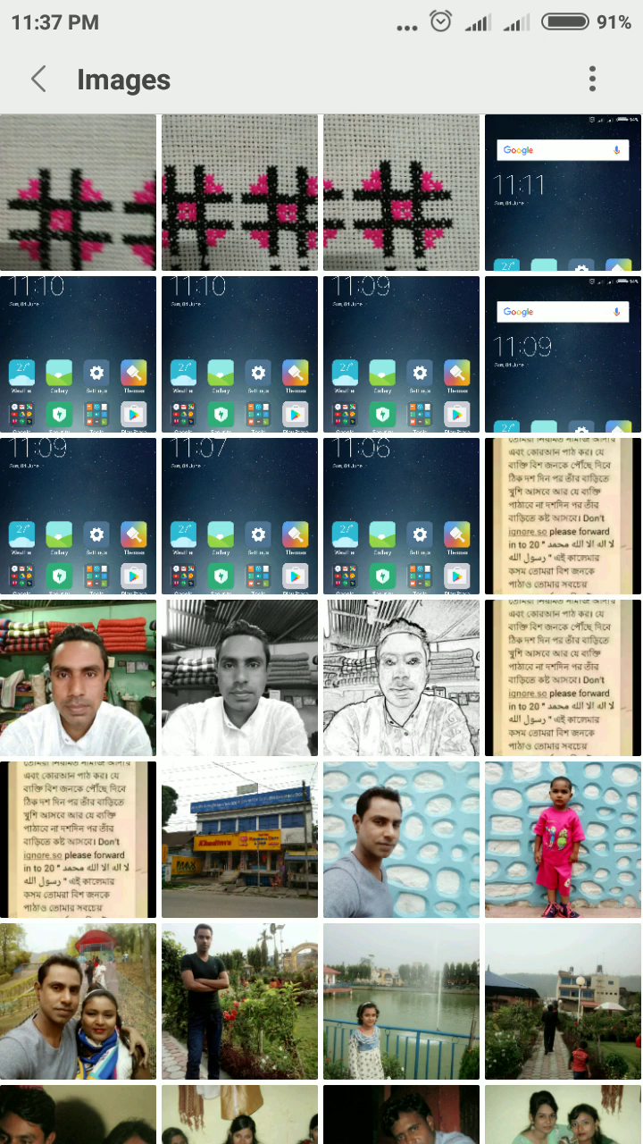
key(Escape)
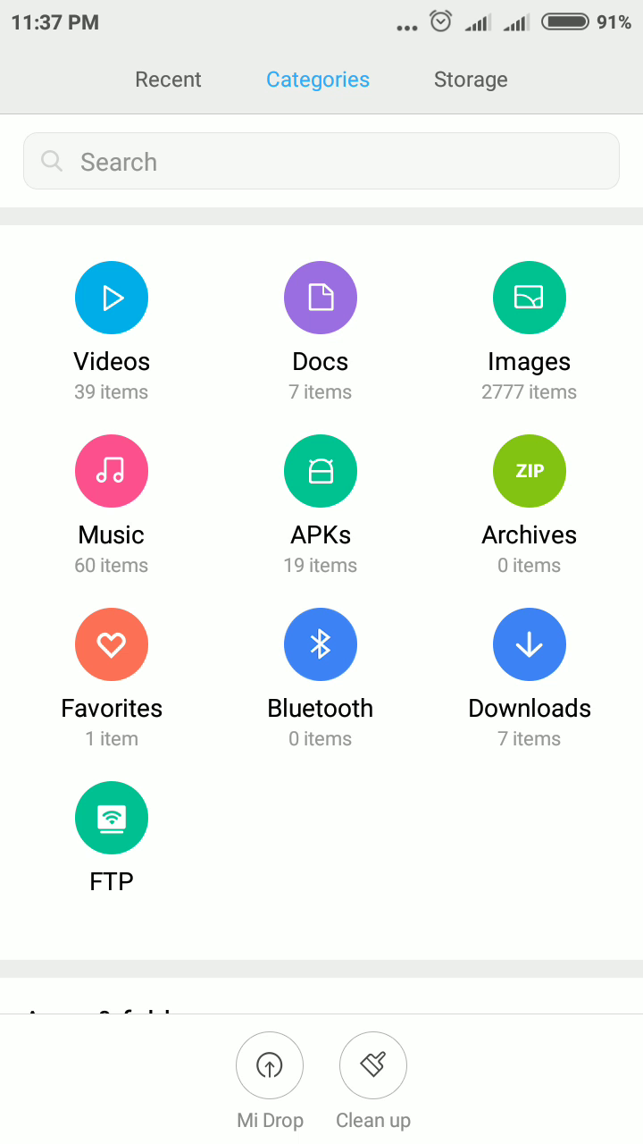
mouse_move(179, 572)
mouse_down()
mouse_move(536, 572)
mouse_move(179, 572)
mouse_up()
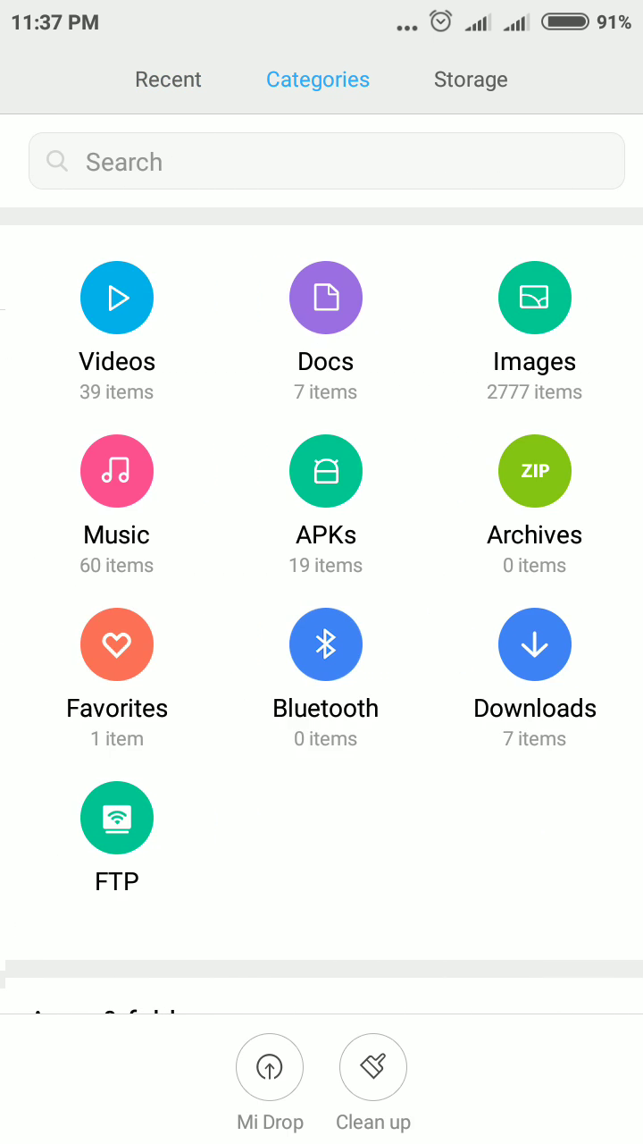